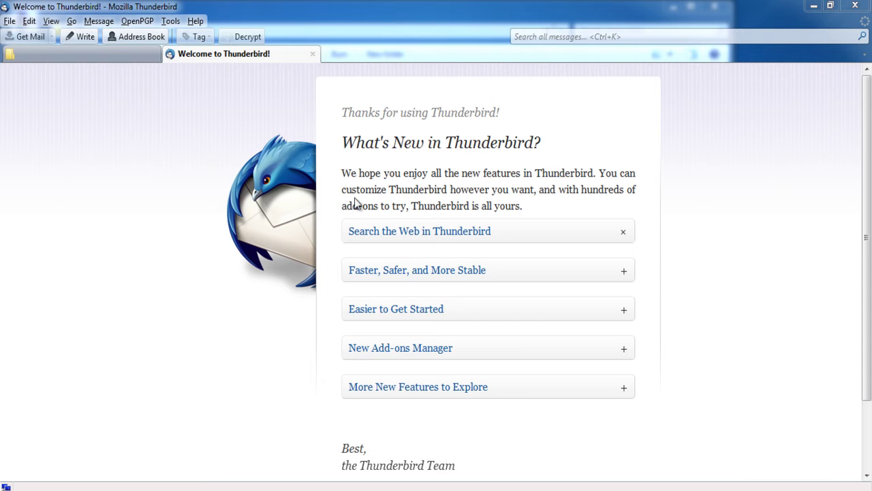
Step: Open the Add-ons Manager from the Tools menu and show its gear menu of add-on options
{"action": "left_click", "coordinate": [172, 23]}
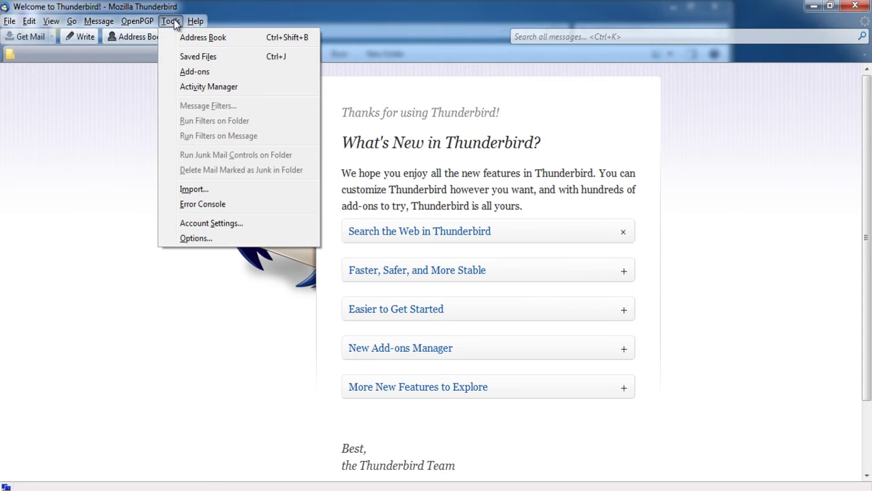
{"action": "left_click", "coordinate": [188, 71]}
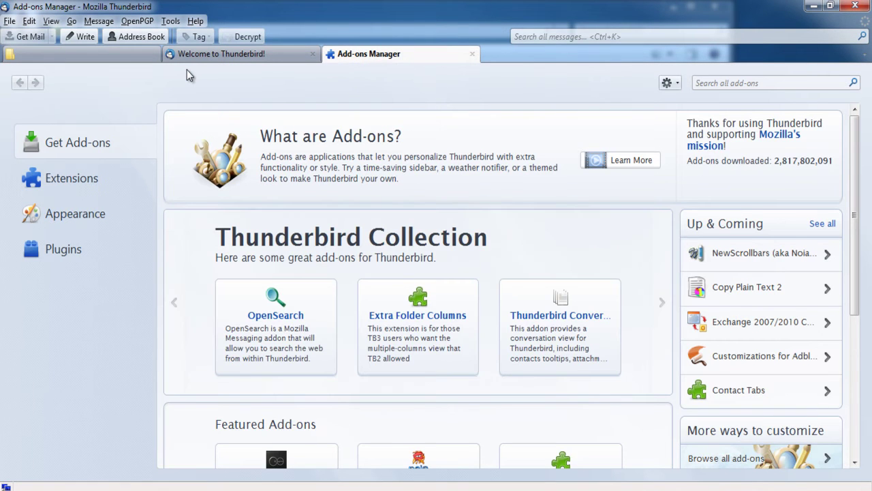
{"action": "left_click", "coordinate": [670, 84]}
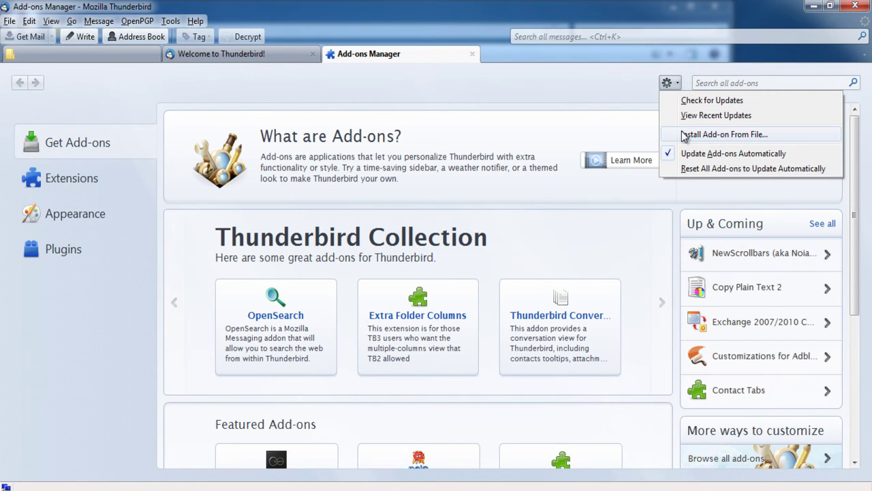
Step: Install Enigmail from the file enigmail-0.93.0-moz17-win32.xpi in D:\Thuderbird
{"action": "left_click", "coordinate": [723, 134]}
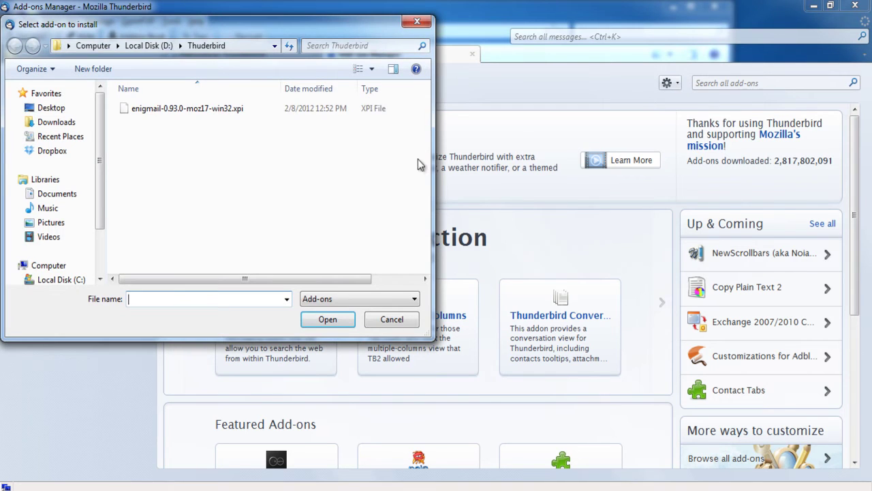
{"action": "left_click", "coordinate": [235, 109]}
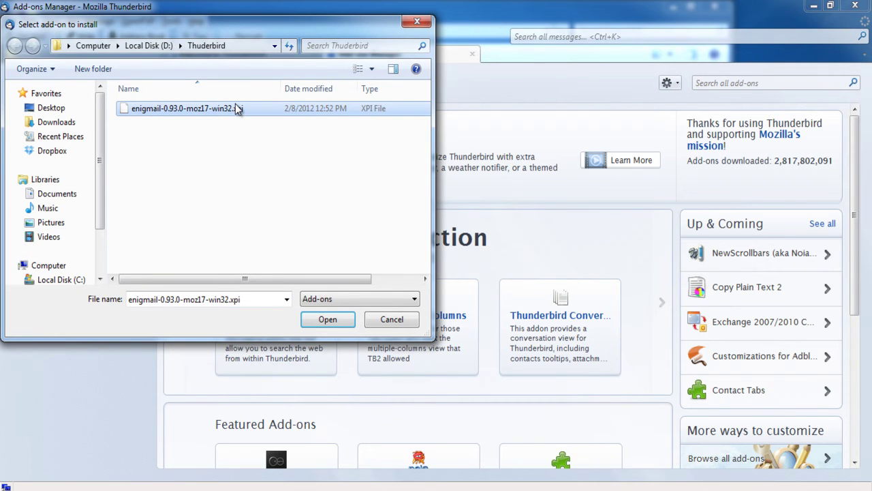
{"action": "double_click", "coordinate": [235, 110]}
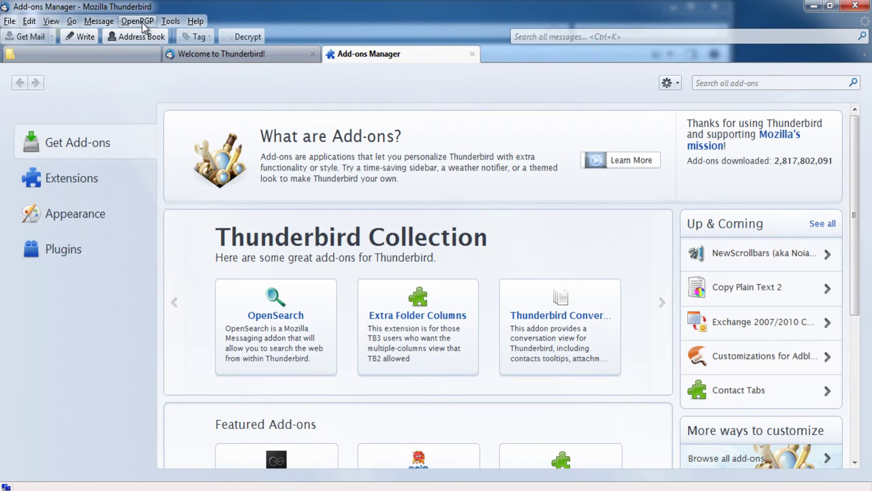
Step: Open OpenPGP Key Management and expand its Generate menu
{"action": "left_click", "coordinate": [137, 21]}
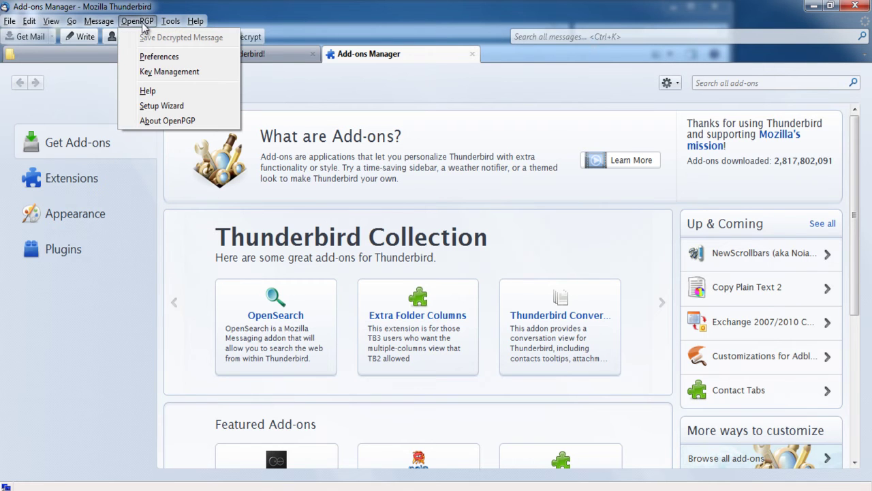
{"action": "left_click", "coordinate": [154, 72]}
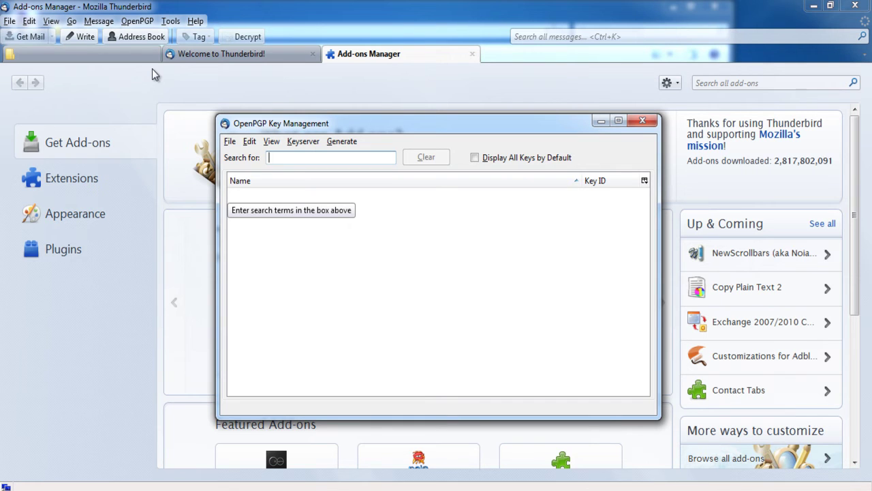
{"action": "left_click", "coordinate": [341, 141]}
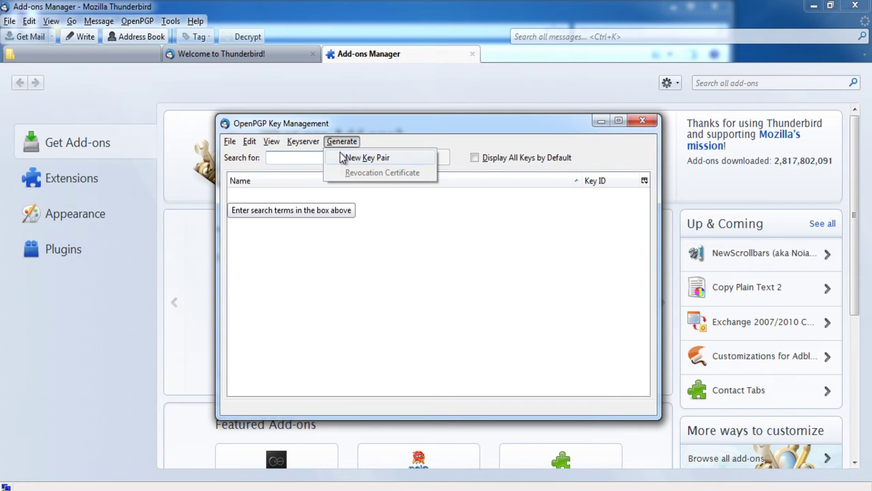
Step: Generate a new key pair expiring in 5 years, protected by a passphrase entered twice
{"action": "left_click", "coordinate": [343, 157]}
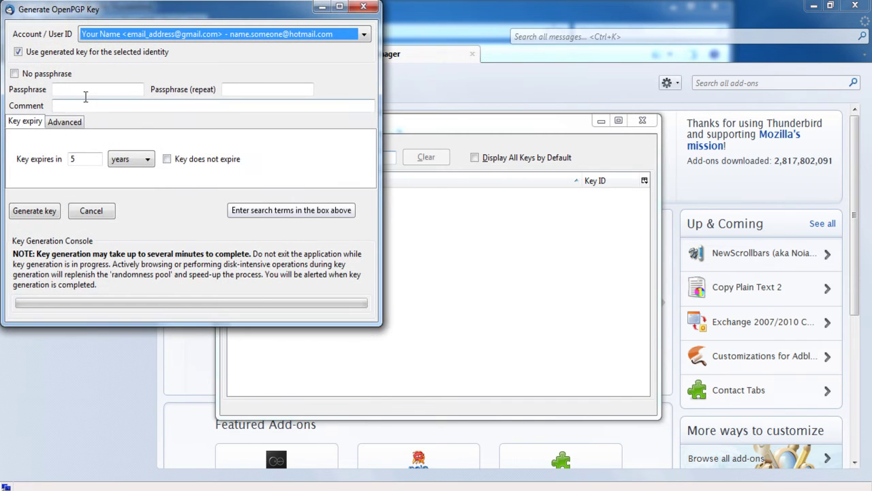
{"action": "left_click", "coordinate": [79, 89]}
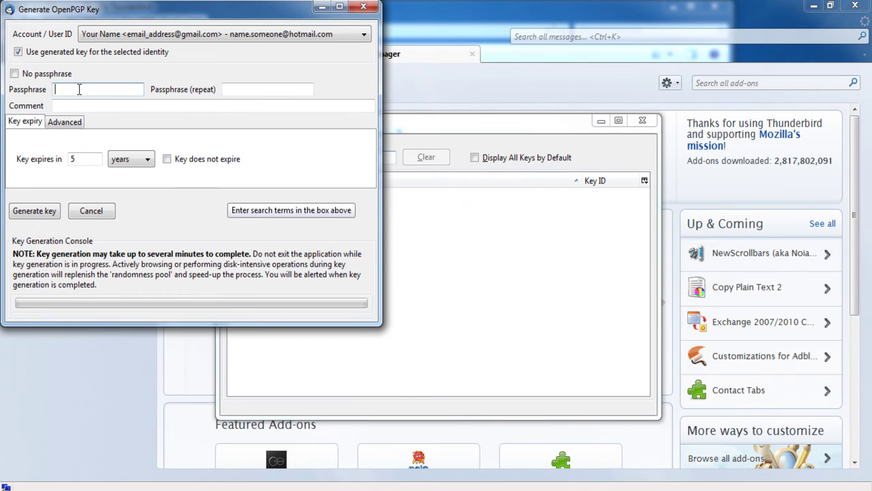
{"action": "type", "text": "*****"}
{"action": "key", "text": "Tab"}
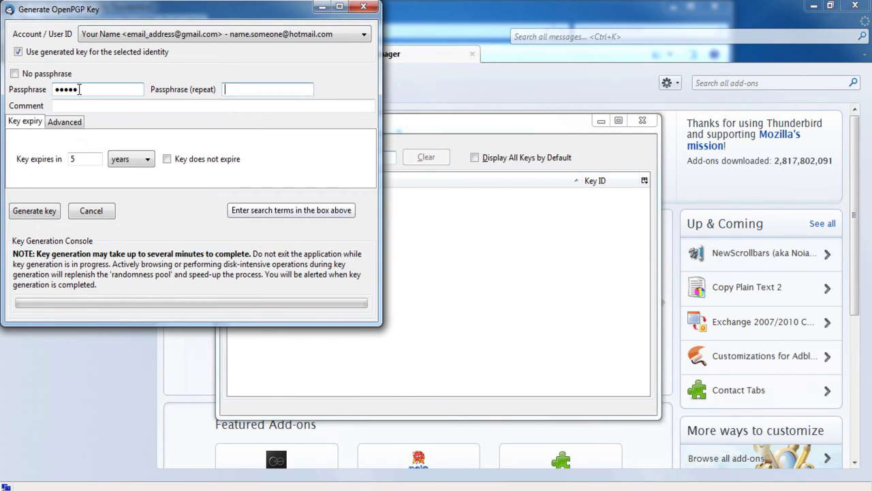
{"action": "type", "text": "*****"}
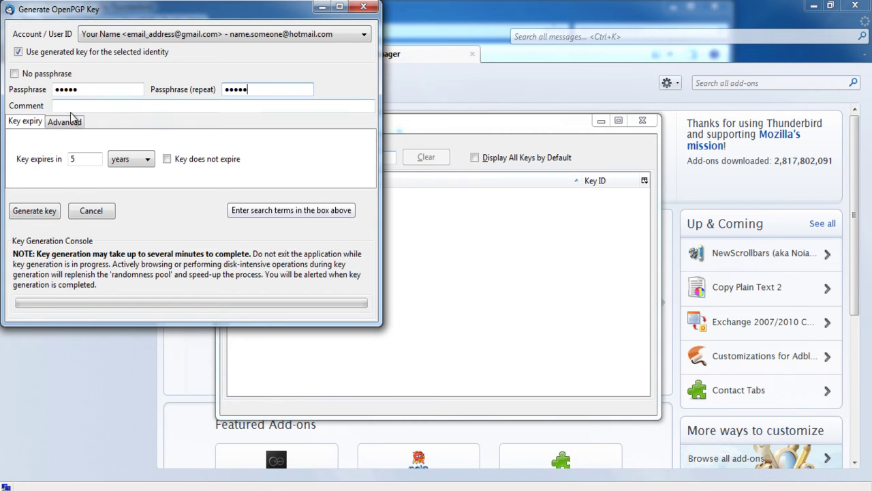
{"action": "left_click", "coordinate": [54, 213]}
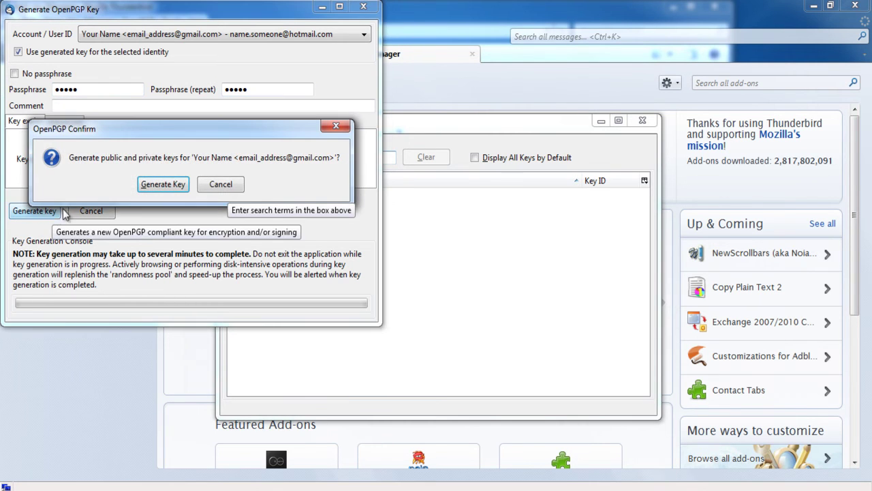
{"action": "left_click", "coordinate": [155, 186]}
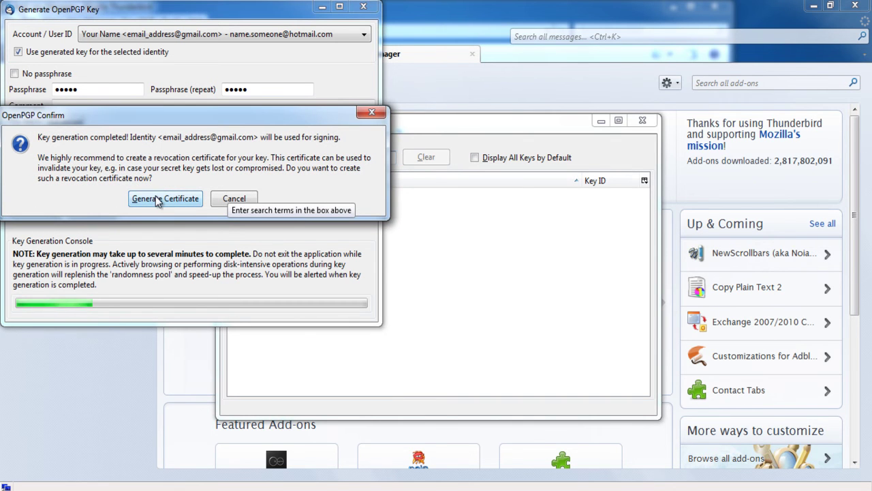
Step: Save a revocation certificate under the suggested .asc name in D:\Thuderbird
{"action": "left_click", "coordinate": [156, 197]}
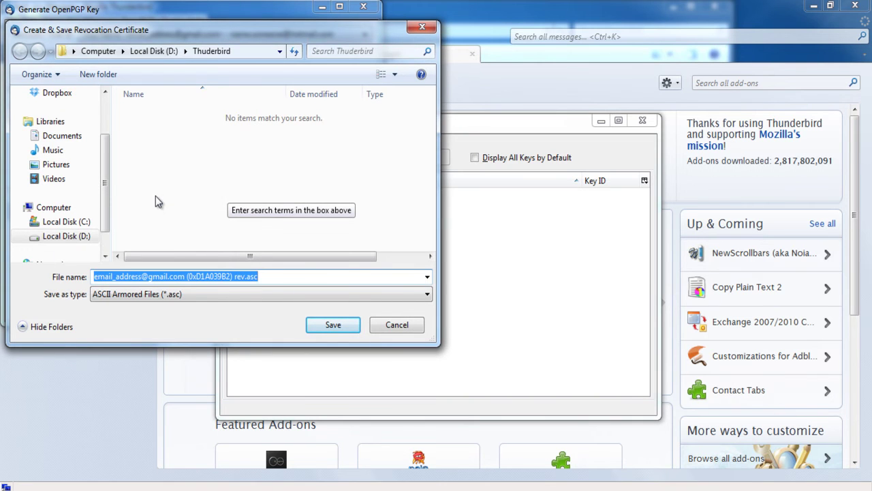
{"action": "left_click", "coordinate": [330, 325]}
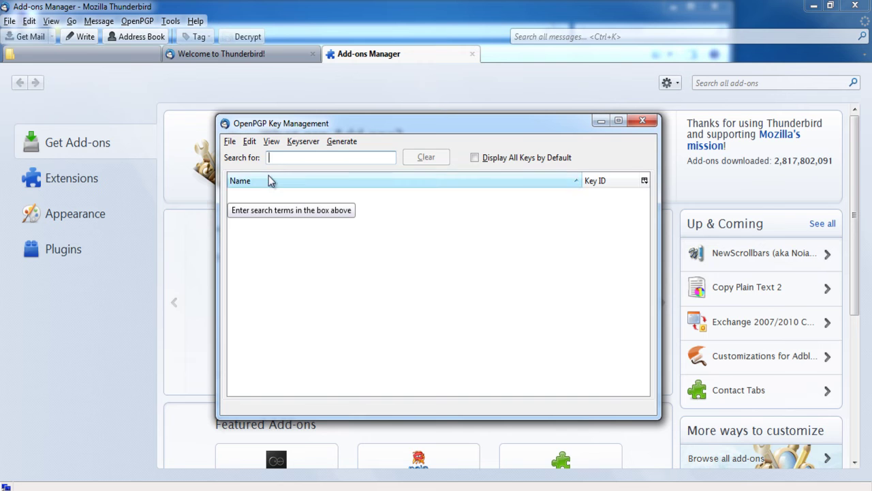
Step: Find the key by 'email', export only its public key to an .asc file, then close Key Management
{"action": "type", "text": "email"}
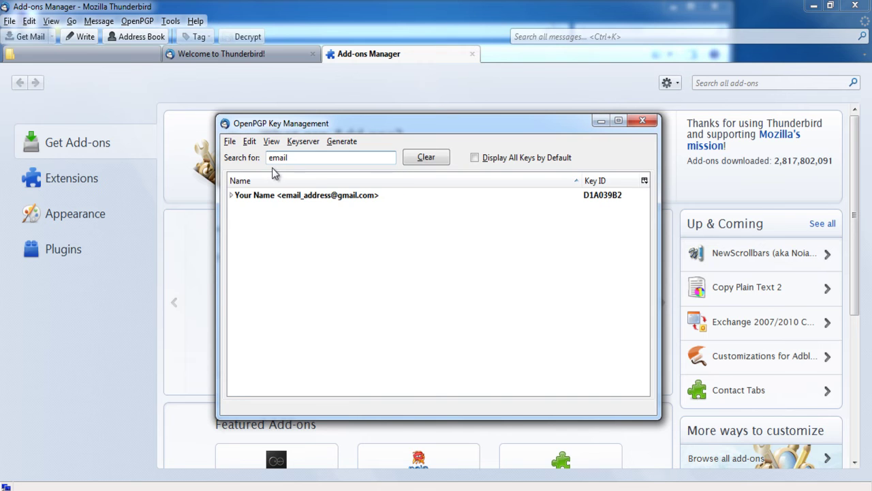
{"action": "right_click", "coordinate": [285, 197]}
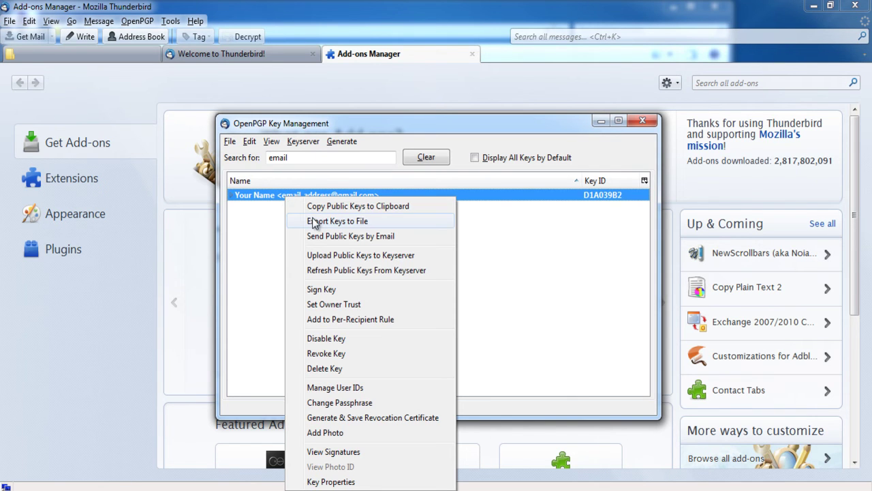
{"action": "left_click", "coordinate": [315, 221]}
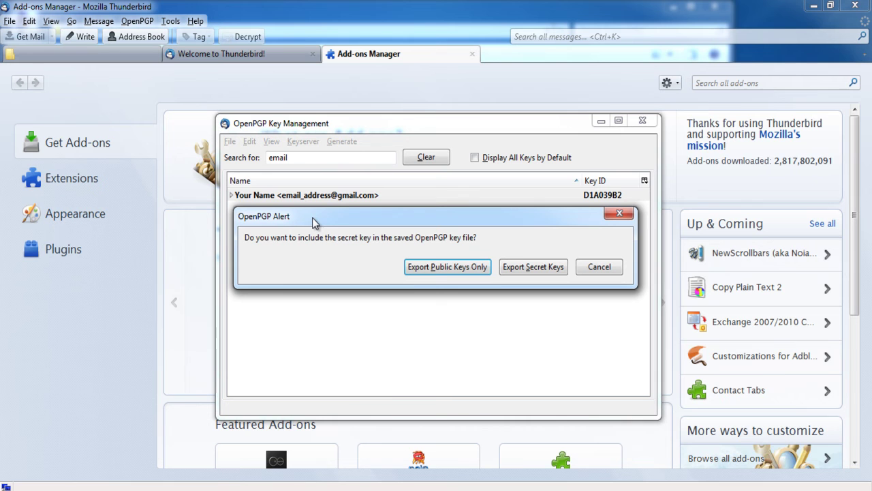
{"action": "left_click", "coordinate": [429, 271]}
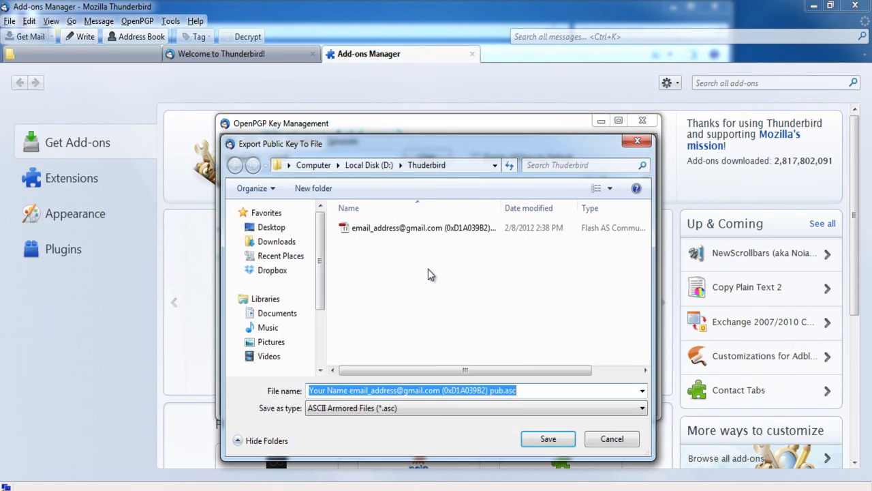
{"action": "left_click", "coordinate": [572, 440]}
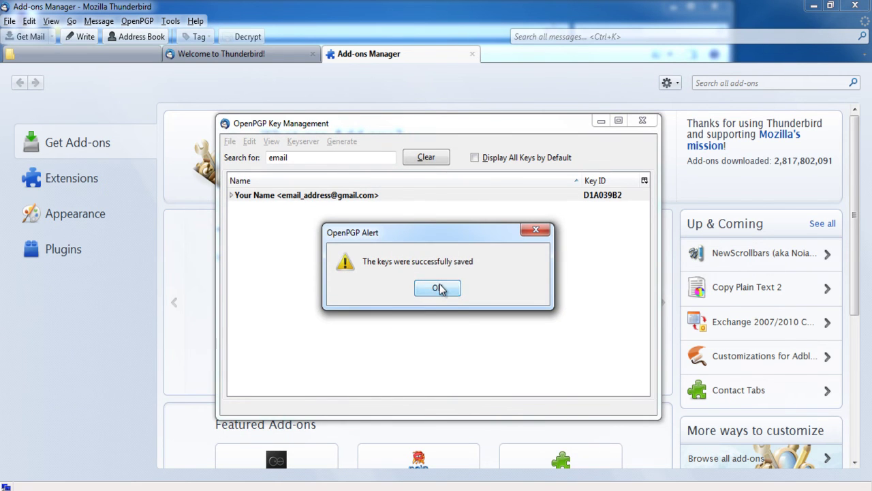
{"action": "left_click", "coordinate": [437, 287]}
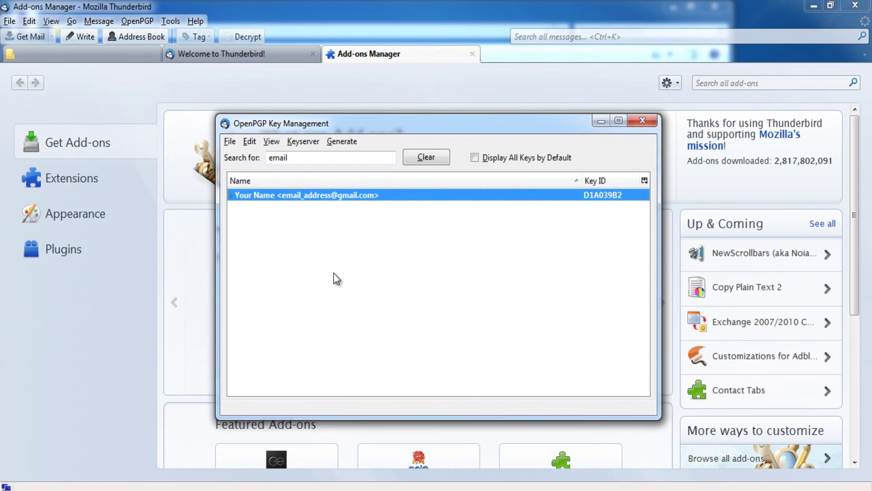
{"action": "left_click", "coordinate": [641, 123]}
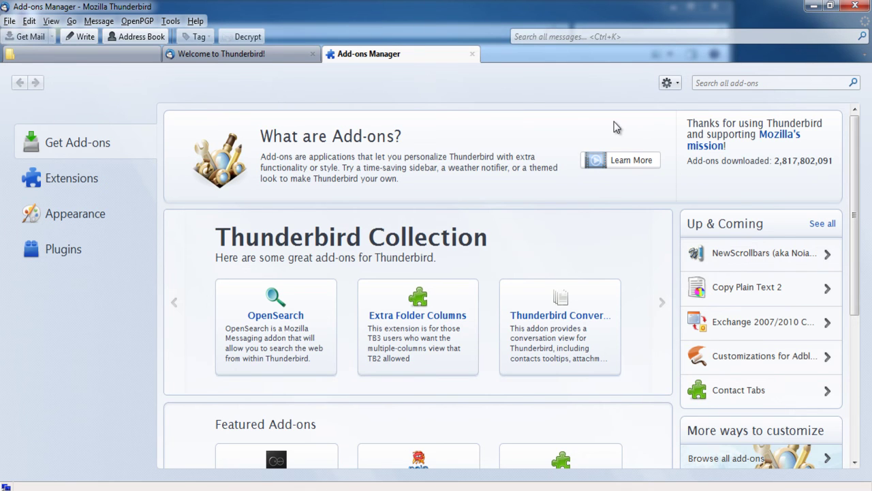
Step: Compose a new message with OpenPGP's Attach My Public Key enabled
{"action": "left_click", "coordinate": [86, 37]}
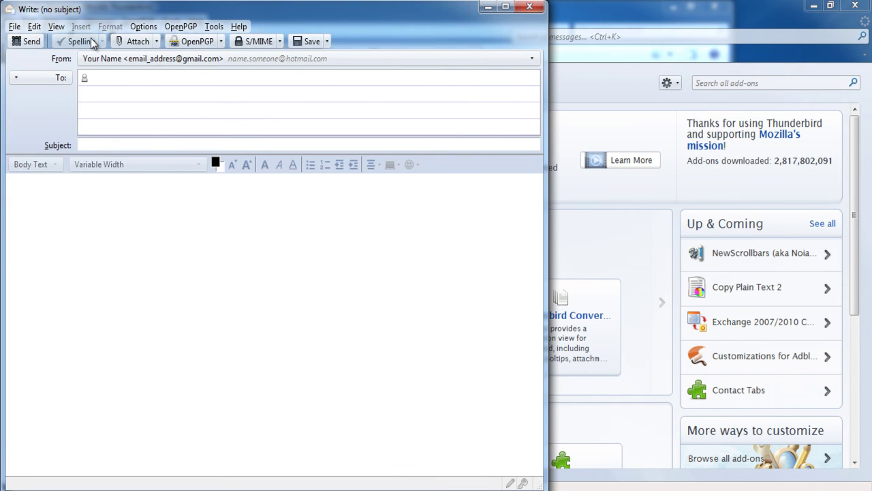
{"action": "left_click", "coordinate": [177, 31]}
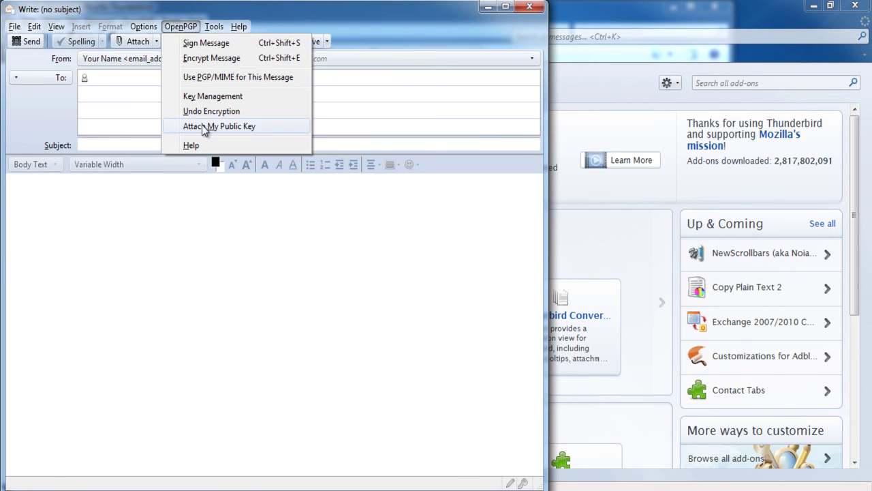
{"action": "left_click", "coordinate": [203, 127]}
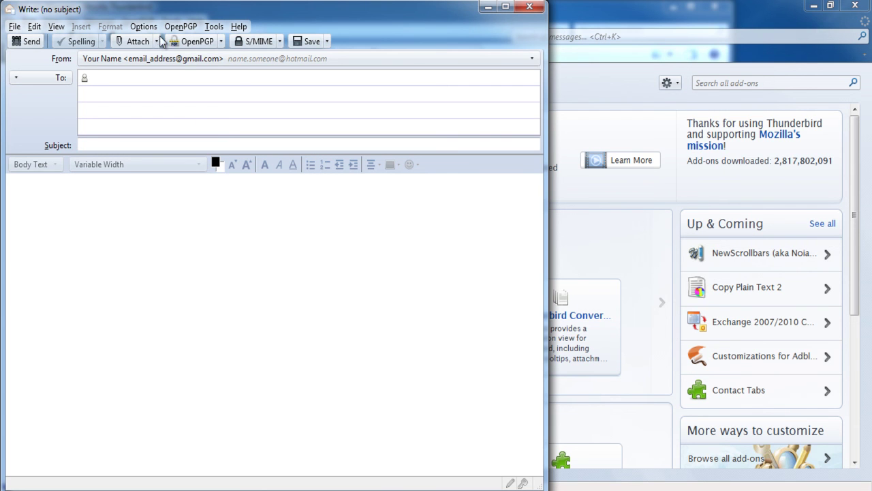
Step: Reopen Key Management, search 'ema', and choose Upload Public Keys to Keyserver for the key
{"action": "left_click", "coordinate": [214, 28]}
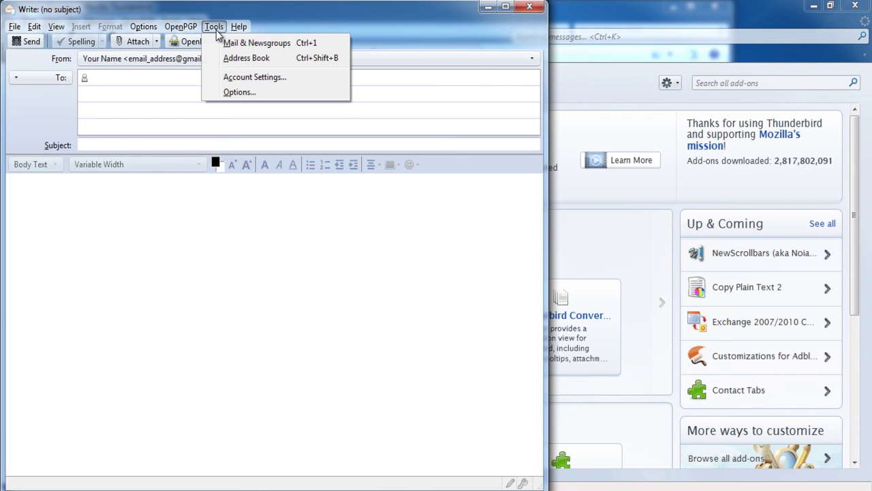
{"action": "left_click", "coordinate": [194, 29]}
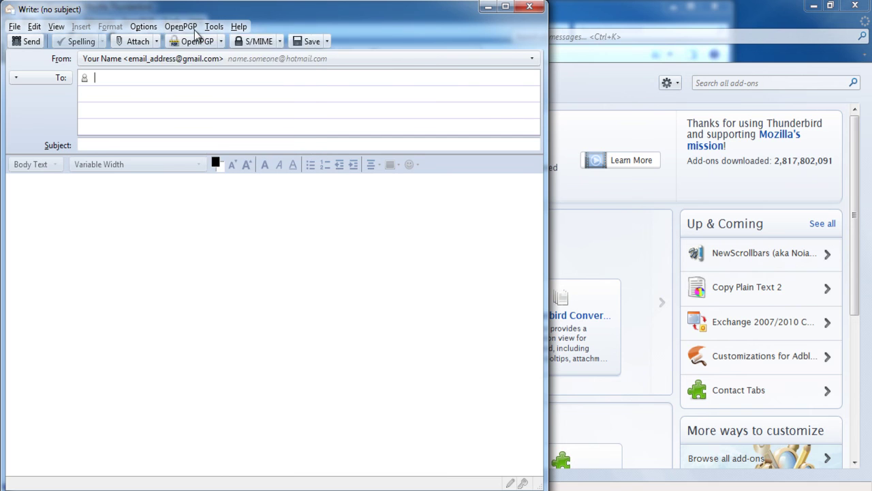
{"action": "left_click", "coordinate": [195, 29]}
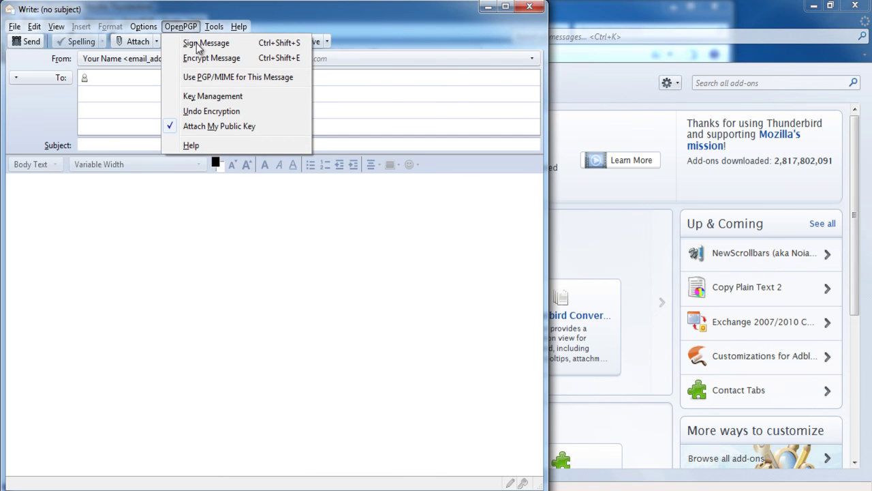
{"action": "left_click", "coordinate": [206, 93]}
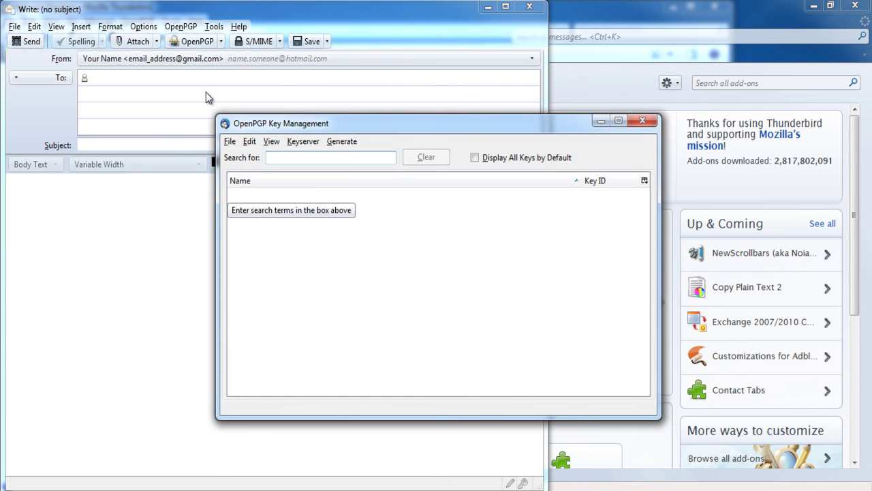
{"action": "left_click", "coordinate": [296, 157]}
{"action": "type", "text": "ema"}
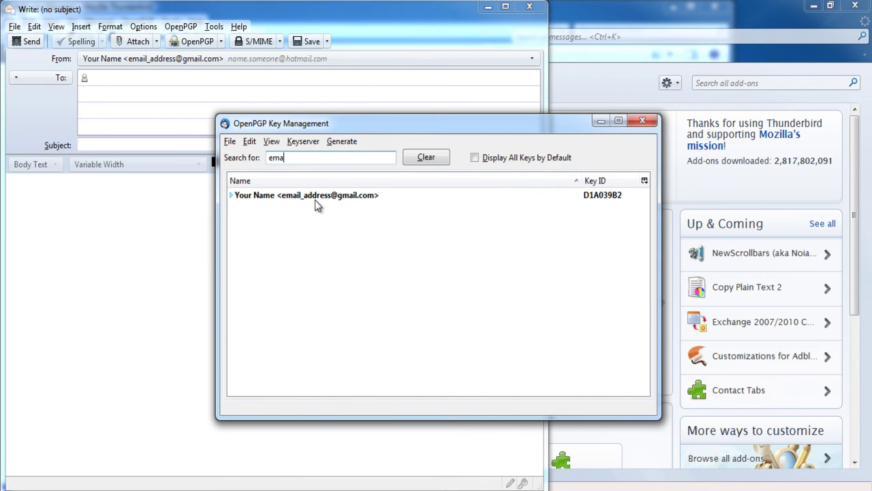
{"action": "right_click", "coordinate": [315, 199]}
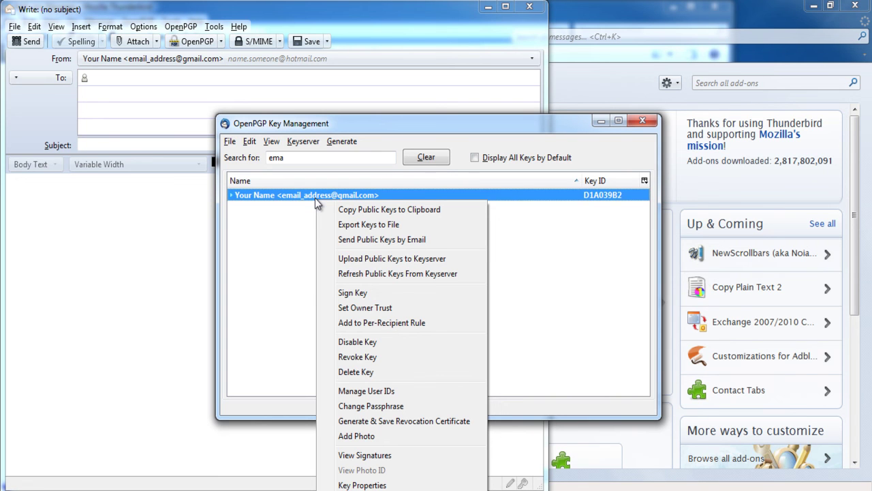
{"action": "left_click", "coordinate": [394, 259]}
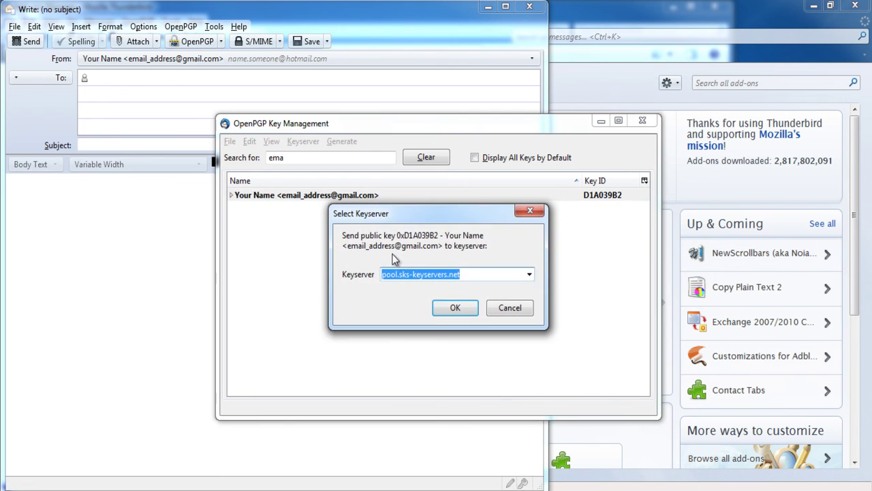
Step: Confirm the upload to pool.sks-keyservers.net, then close Key Management to return to the message
{"action": "left_click", "coordinate": [455, 308]}
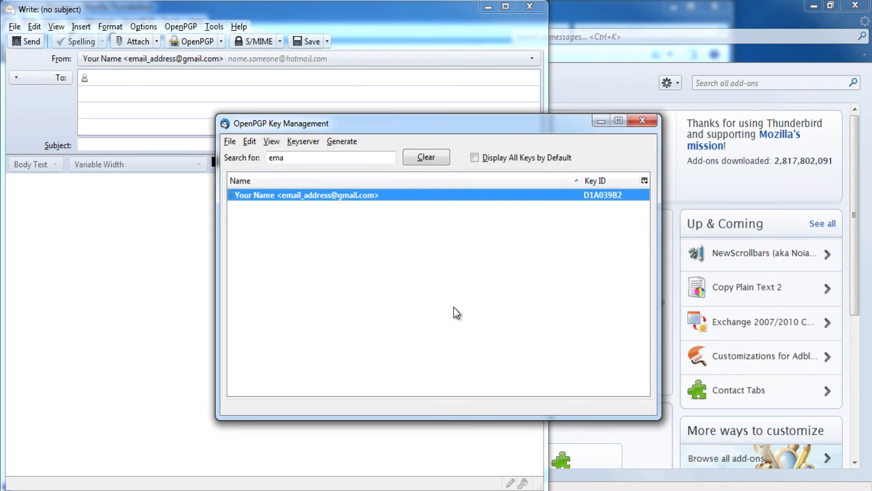
{"action": "left_click", "coordinate": [644, 122]}
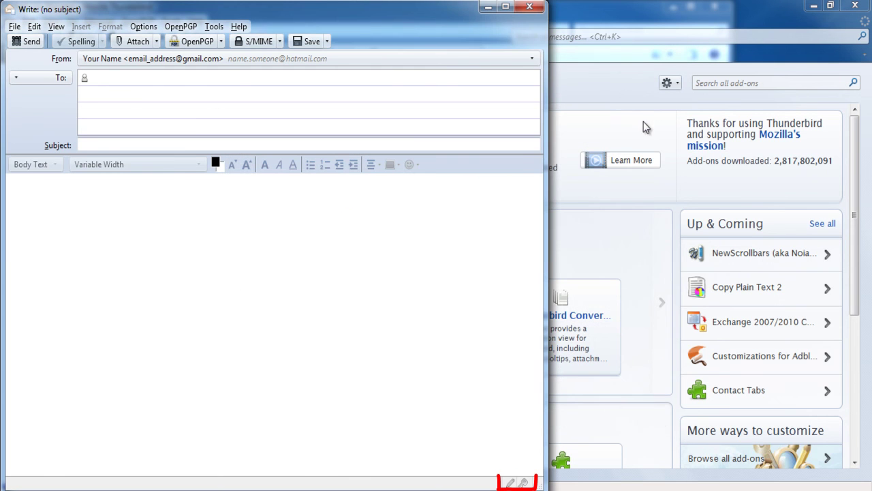